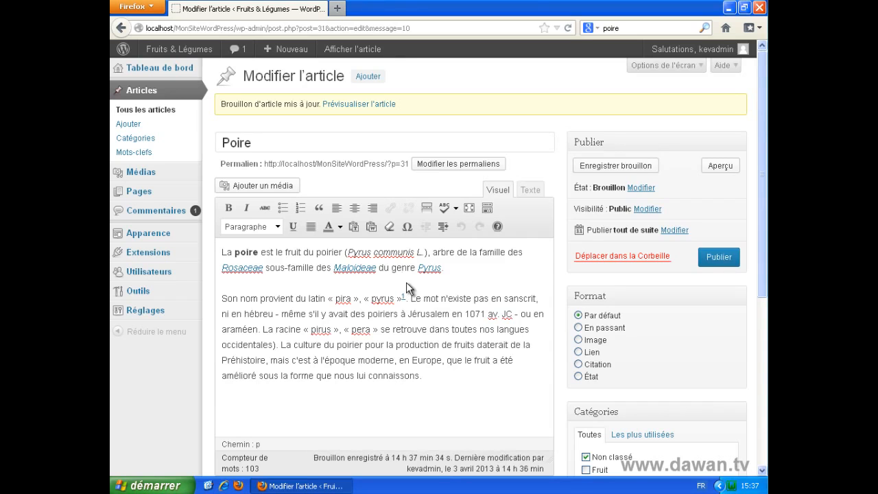
Step: Add an empty line after the article's first paragraph and open the dialog for inserting media there
{"action": "scroll", "coordinate": [758, 157], "scroll_direction": "down", "scroll_amount": 7}
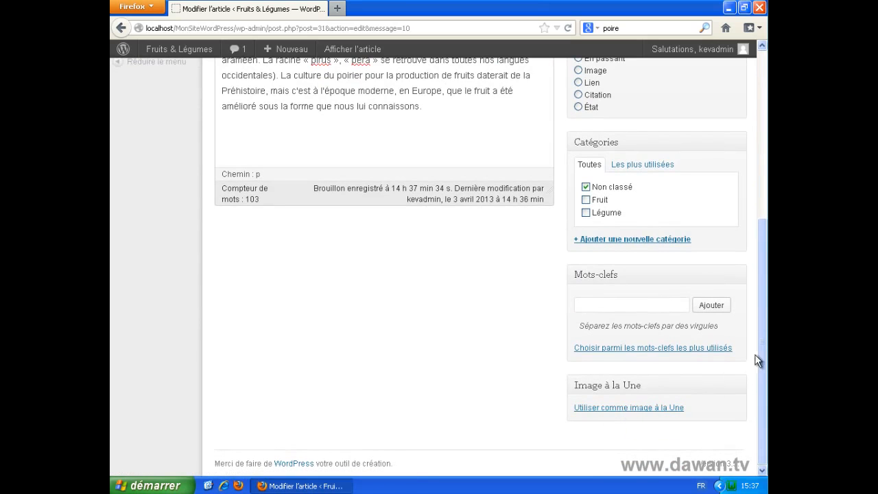
{"action": "scroll", "coordinate": [751, 184], "scroll_direction": "up", "scroll_amount": 7}
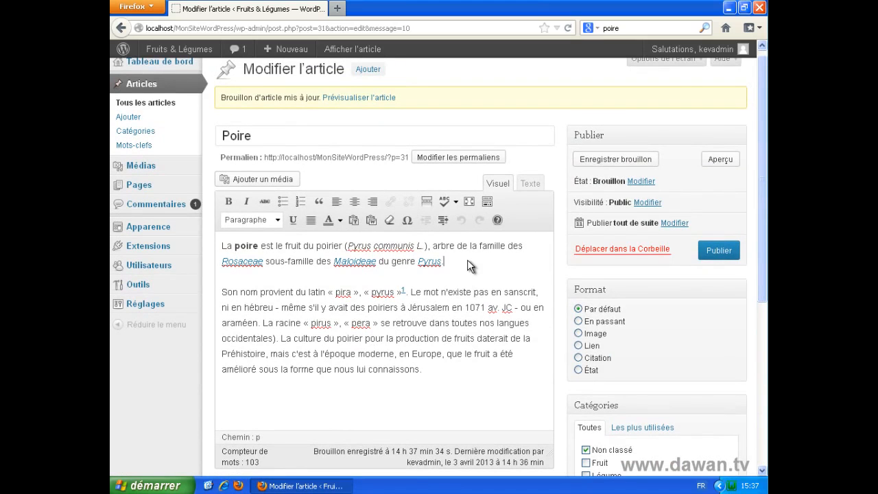
{"action": "key", "text": "Return"}
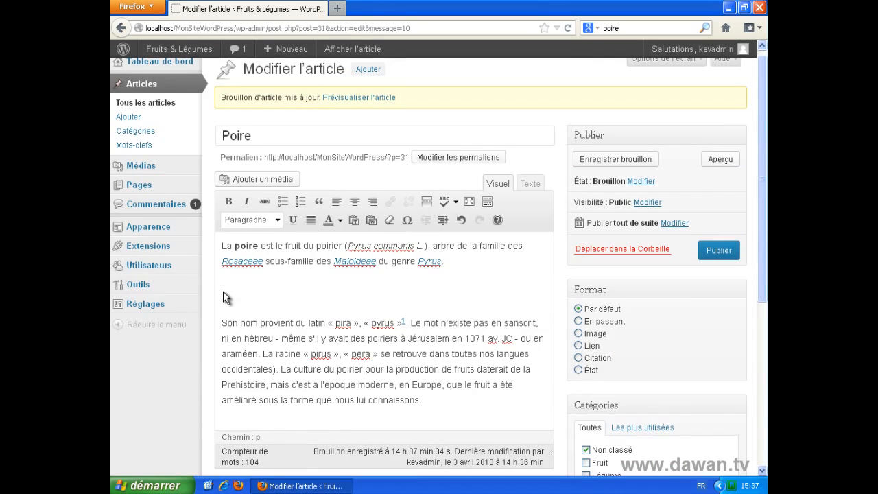
{"action": "left_click", "coordinate": [251, 181]}
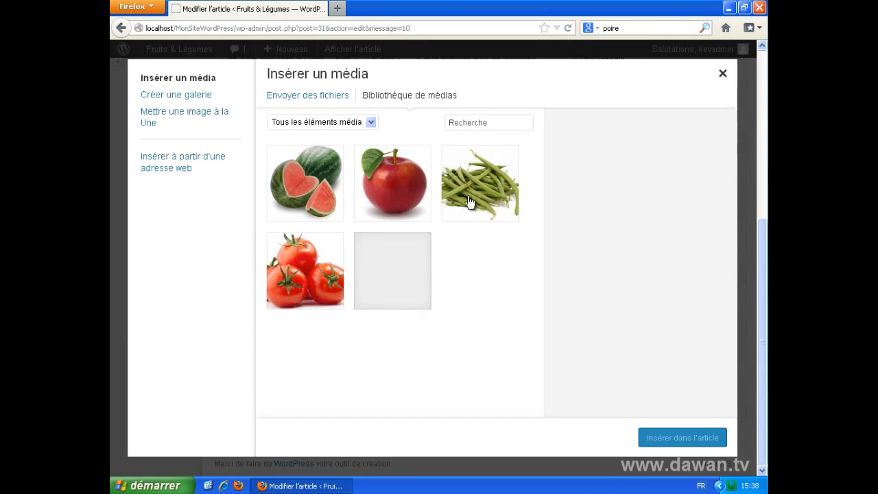
Step: Select the watermelon image in the media library and examine its title, caption and other attachment details
{"action": "left_click", "coordinate": [288, 197]}
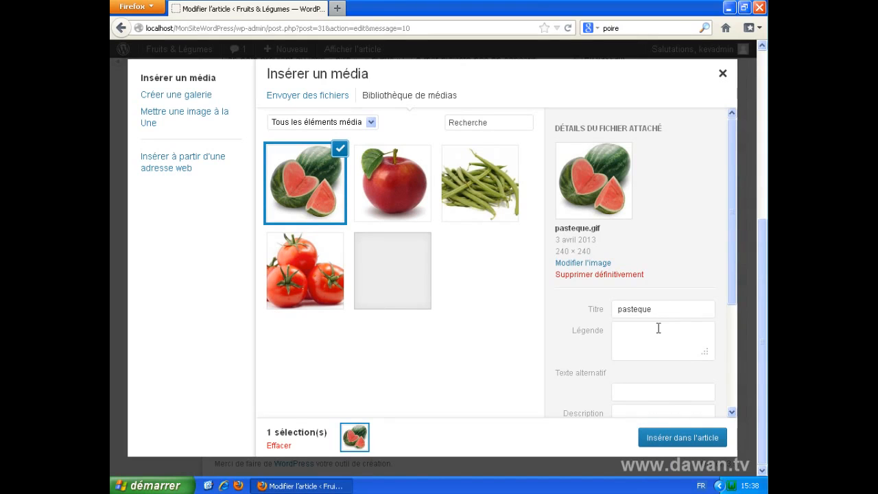
{"action": "scroll", "coordinate": [731, 275], "scroll_direction": "down", "scroll_amount": 2}
{"action": "left_click", "coordinate": [644, 231]}
{"action": "double_click", "coordinate": [645, 231]}
{"action": "left_click", "coordinate": [658, 261]}
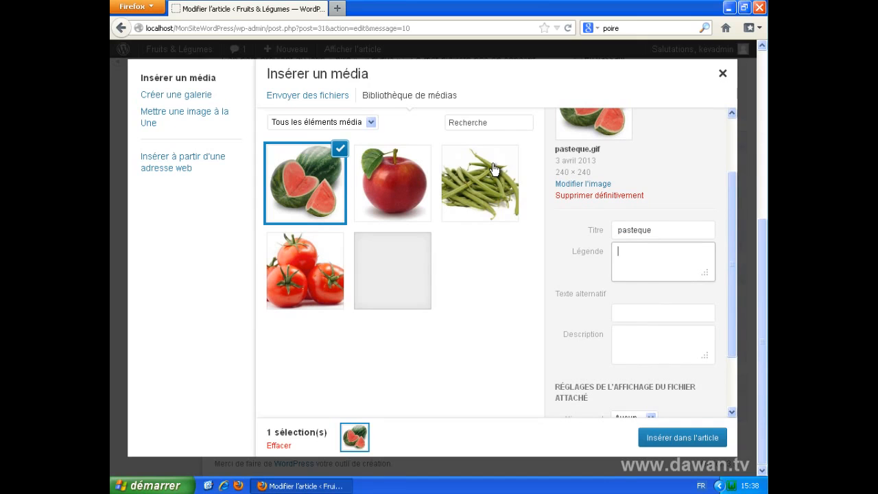
Step: Upload the poire image file from the desktop (Bureau) to the media library
{"action": "left_click", "coordinate": [313, 101]}
{"action": "left_click", "coordinate": [488, 291]}
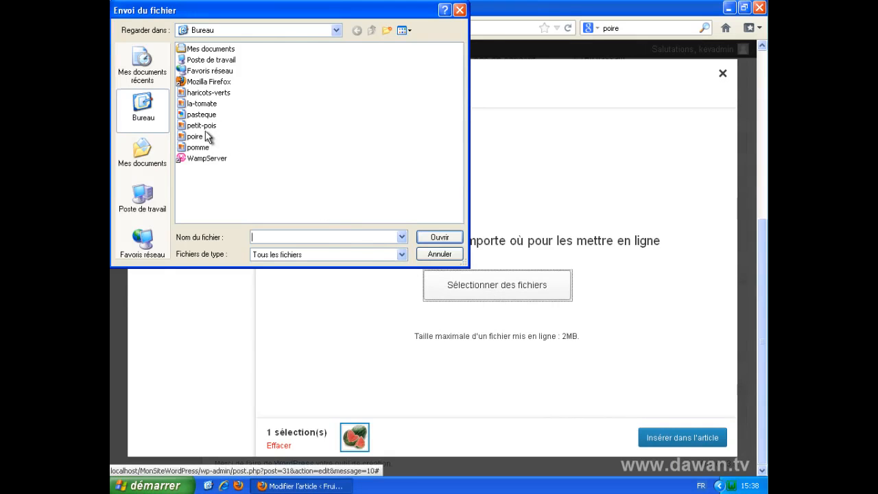
{"action": "left_click", "coordinate": [200, 136]}
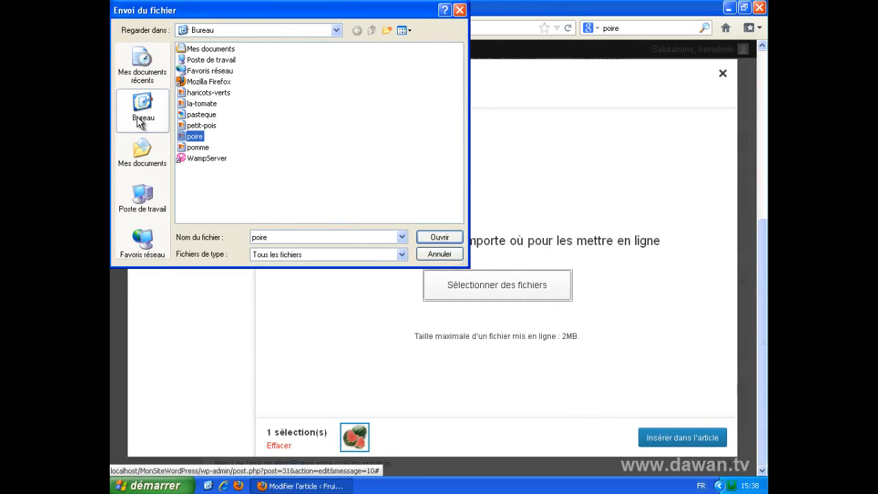
{"action": "left_click", "coordinate": [442, 240]}
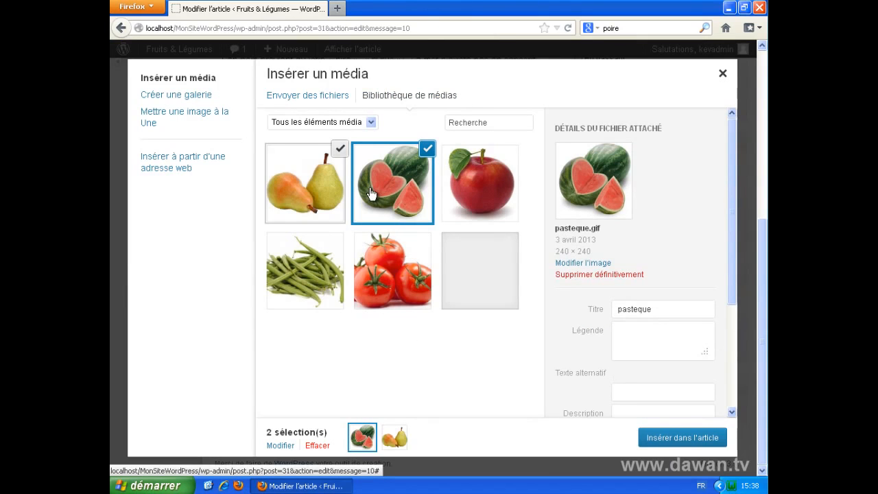
Step: Show the uploaded pear image's details and set its caption to "Image de deux poires"
{"action": "left_click", "coordinate": [312, 180]}
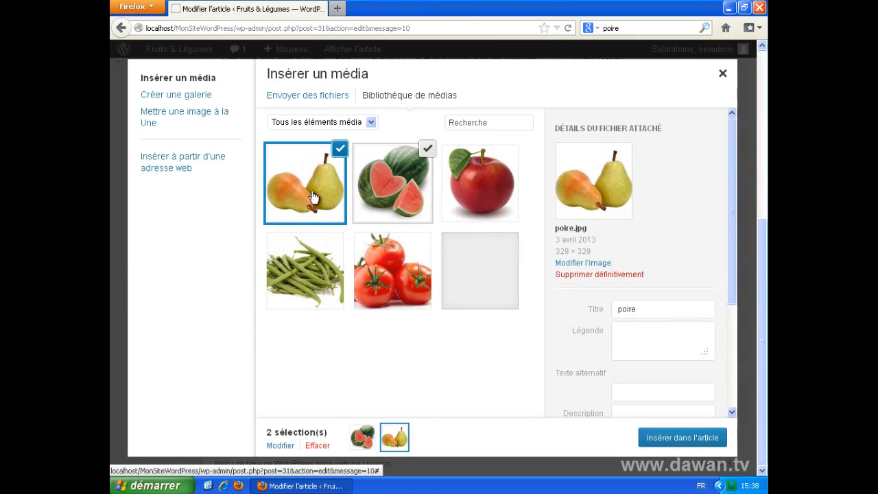
{"action": "left_click_drag", "start_coordinate": [648, 309], "coordinate": [598, 311]}
{"action": "left_click", "coordinate": [652, 351]}
{"action": "type", "text": "Imag"}
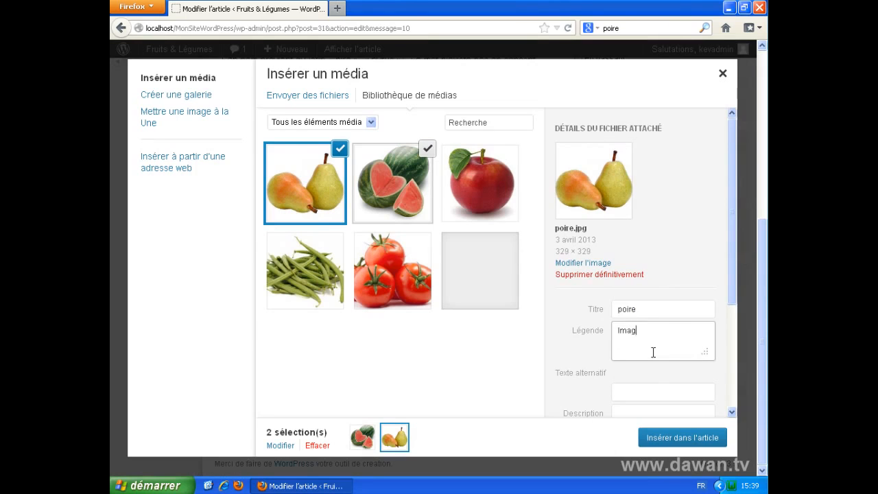
{"action": "type", "text": "e de deux poires"}
Step: Remove the watermelon from the selection, keep only the pear image selected and insert it into the article
{"action": "left_click", "coordinate": [384, 181]}
{"action": "left_click", "coordinate": [382, 180]}
{"action": "left_click", "coordinate": [427, 151]}
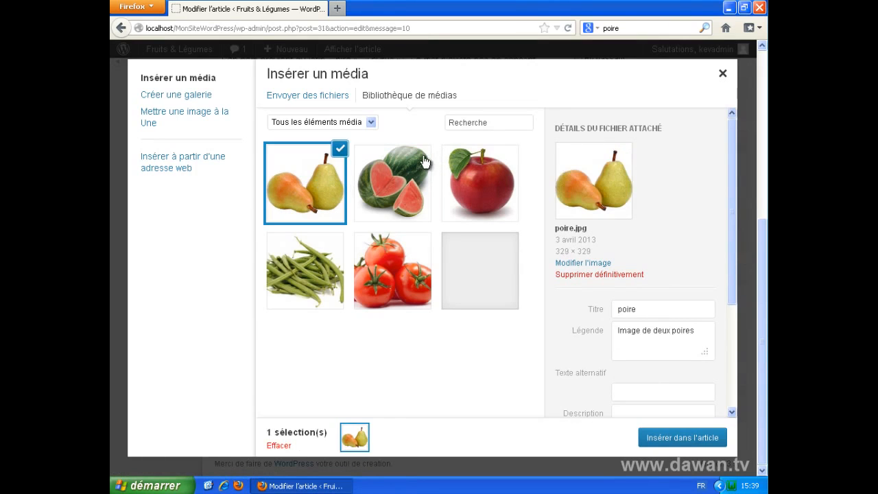
{"action": "left_click", "coordinate": [408, 167]}
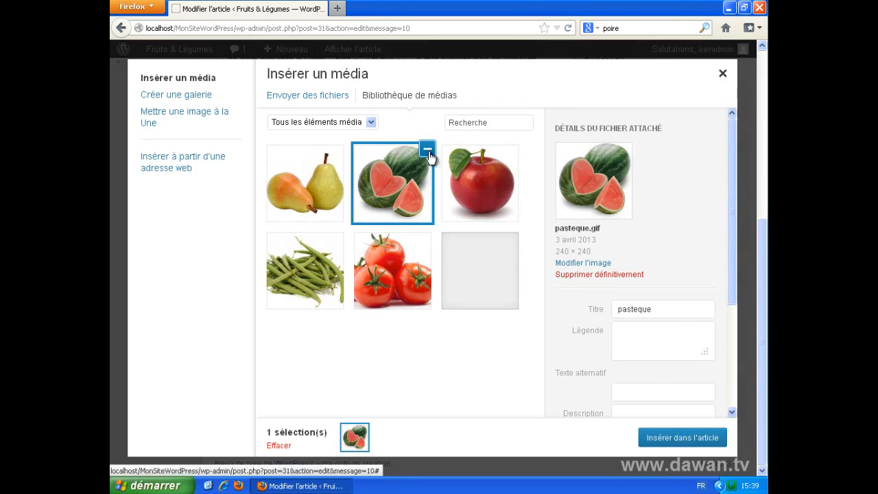
{"action": "left_click", "coordinate": [427, 149]}
{"action": "left_click", "coordinate": [330, 176]}
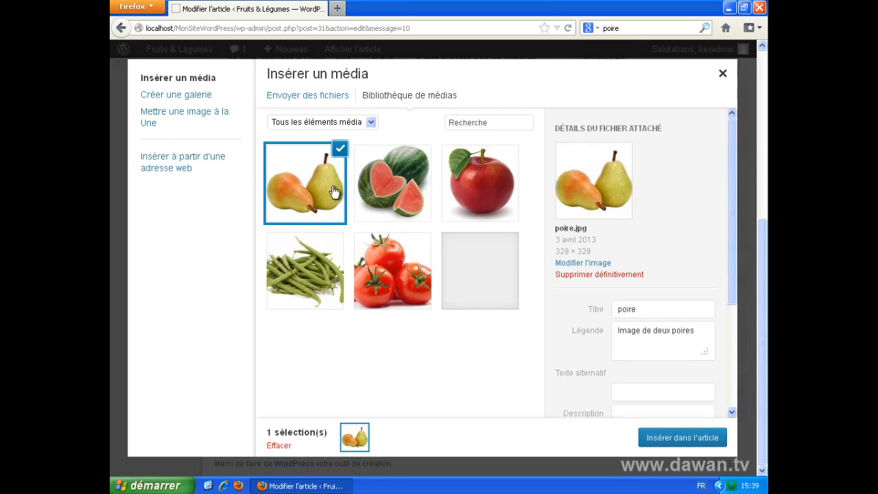
{"action": "left_click", "coordinate": [699, 439]}
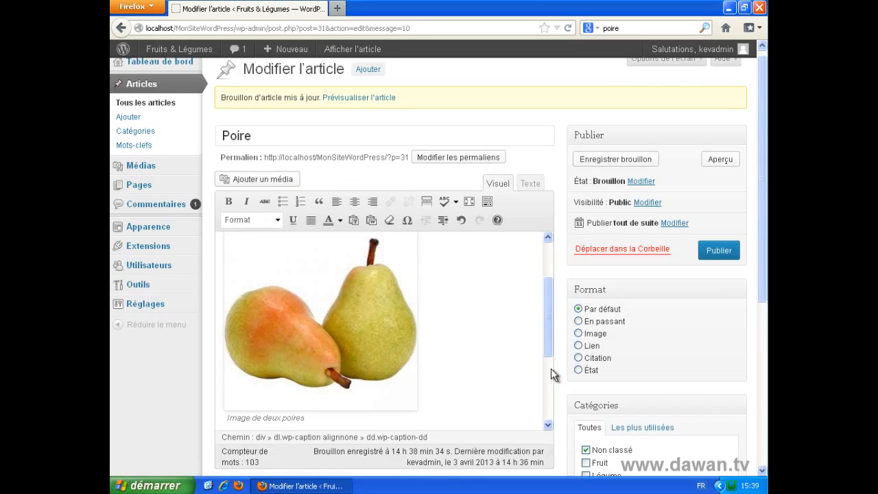
Step: Select the inserted pear image in the article and open its image editing settings
{"action": "left_click_drag", "start_coordinate": [314, 424], "coordinate": [224, 422]}
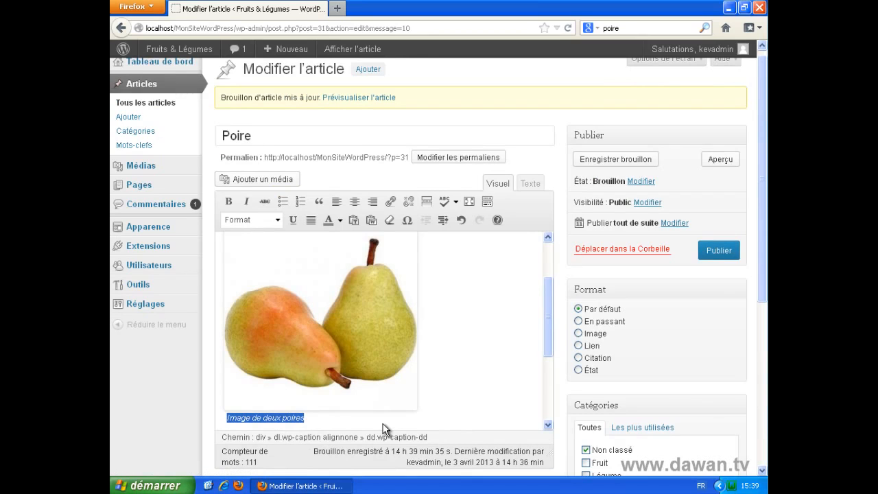
{"action": "left_click", "coordinate": [338, 336]}
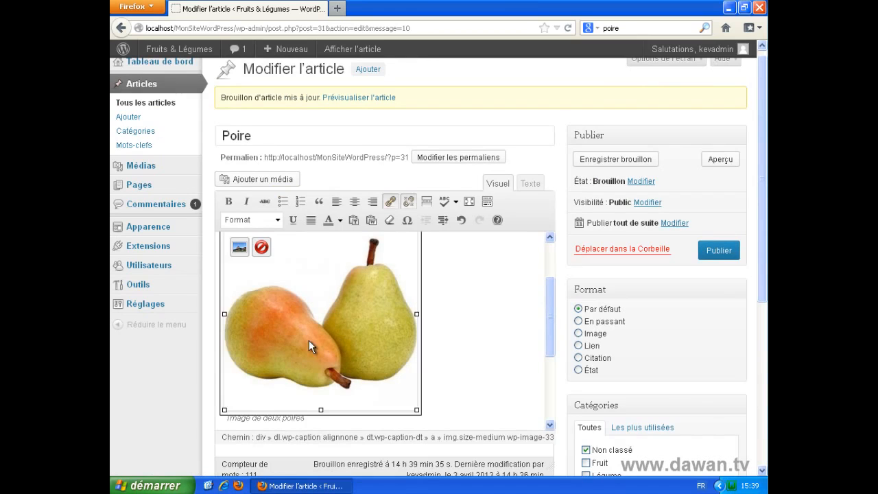
{"action": "left_click", "coordinate": [239, 248]}
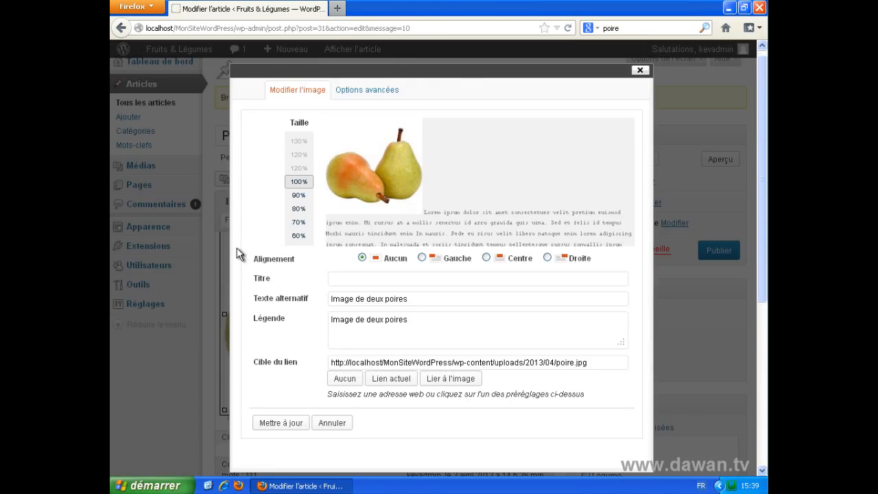
Step: Try the pear image at the 90%, 80%, 70% and 60% size presets
{"action": "left_click", "coordinate": [295, 197]}
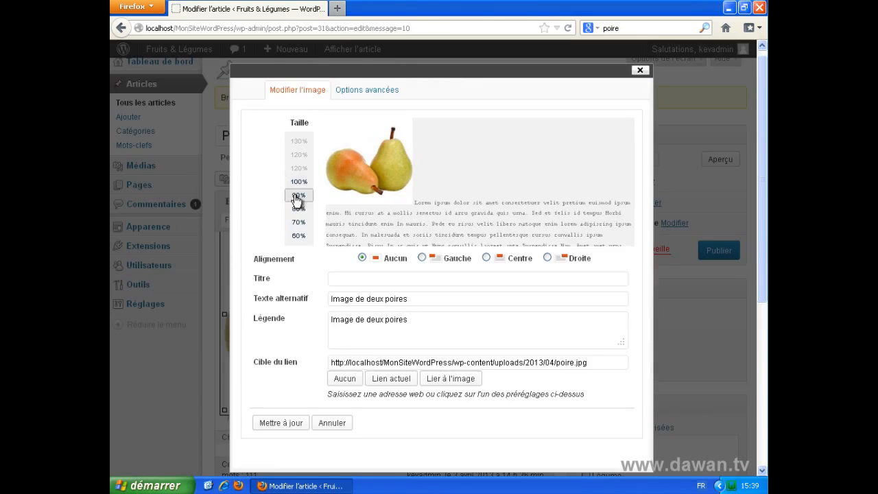
{"action": "left_click", "coordinate": [297, 210]}
{"action": "left_click", "coordinate": [298, 221]}
{"action": "left_click", "coordinate": [299, 235]}
{"action": "left_click", "coordinate": [297, 209]}
{"action": "left_click", "coordinate": [297, 196]}
{"action": "left_click", "coordinate": [298, 208]}
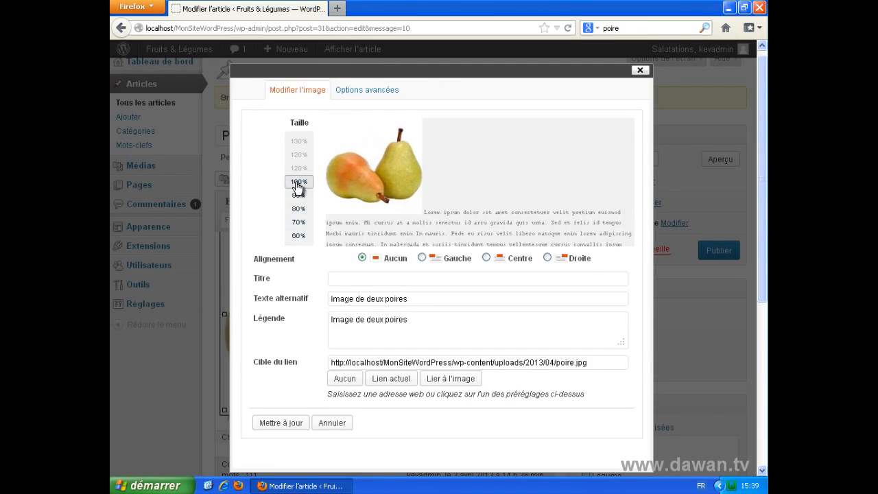
{"action": "left_click", "coordinate": [298, 221]}
{"action": "left_click", "coordinate": [299, 235]}
Step: Align the pear image to the centre, set its title to "Poire" and update the image
{"action": "left_click", "coordinate": [487, 258]}
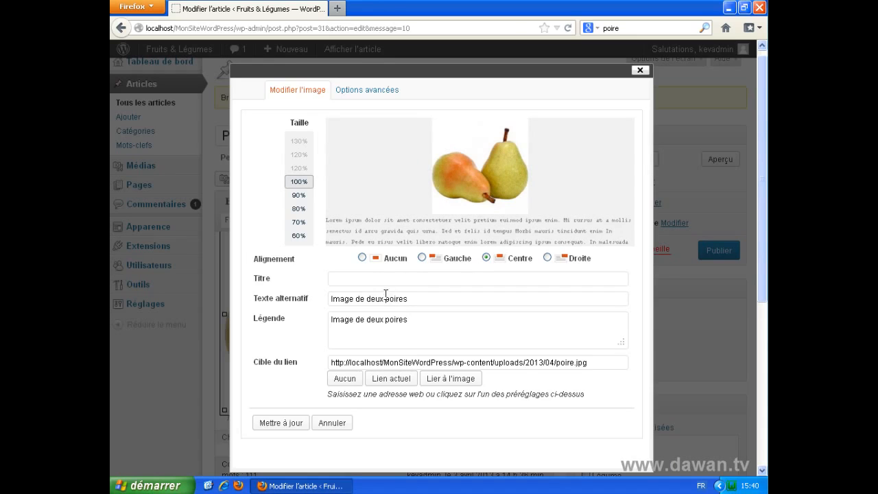
{"action": "left_click", "coordinate": [342, 278]}
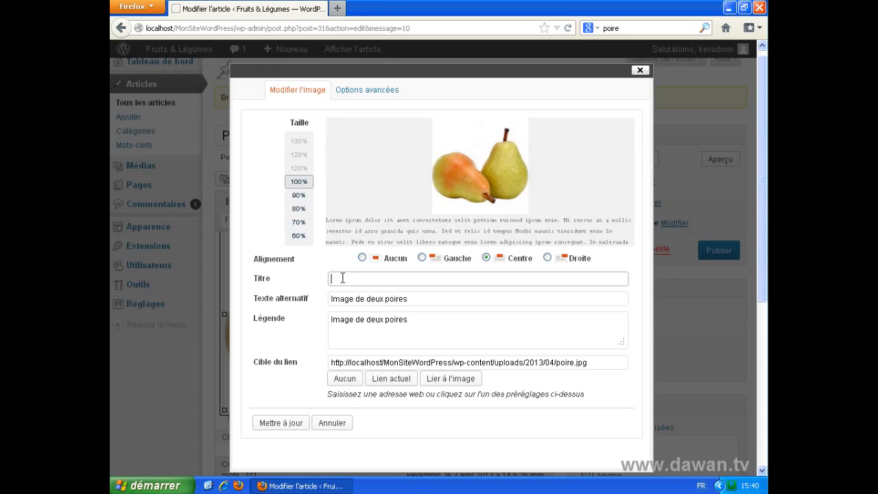
{"action": "type", "text": "Poire"}
{"action": "triple_click", "coordinate": [362, 296]}
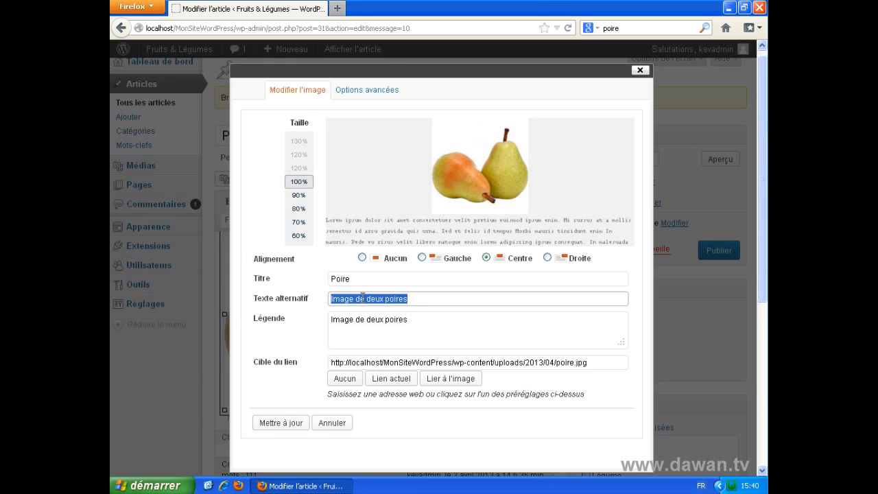
{"action": "left_click_drag", "start_coordinate": [447, 320], "coordinate": [313, 323]}
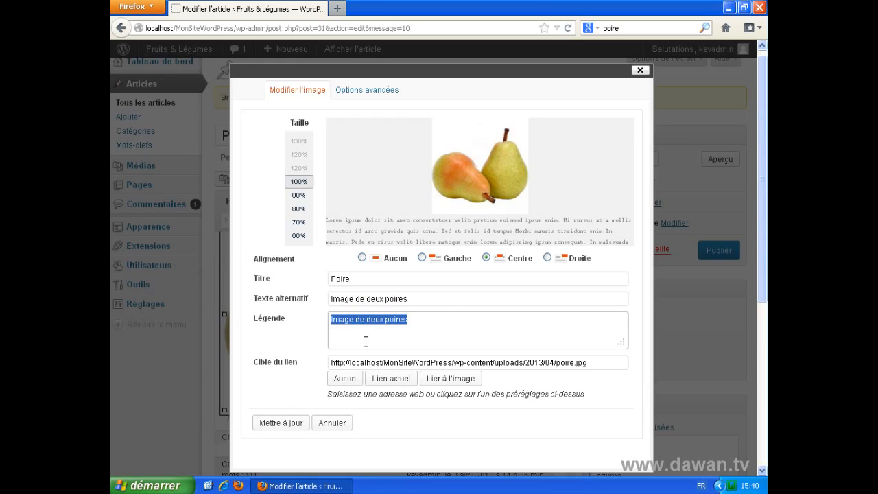
{"action": "left_click", "coordinate": [283, 422]}
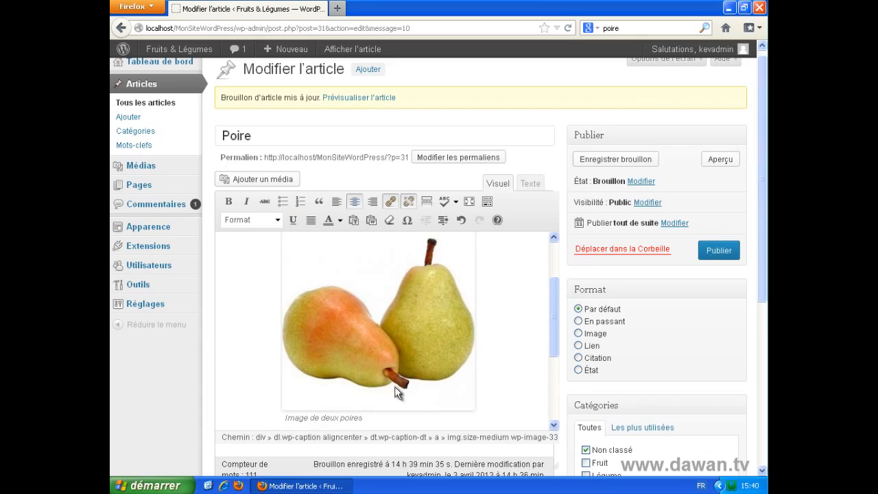
Step: Deselect the centred pear image and publish the Poire article
{"action": "left_click", "coordinate": [428, 322]}
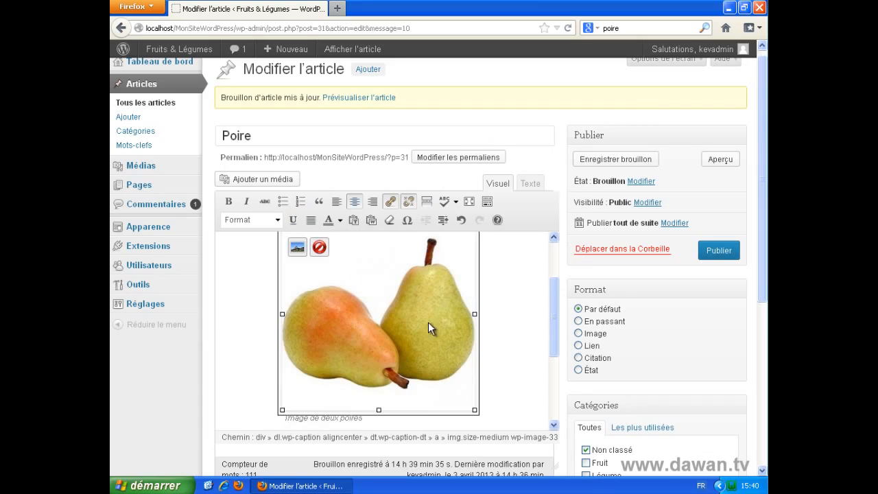
{"action": "left_click", "coordinate": [509, 389]}
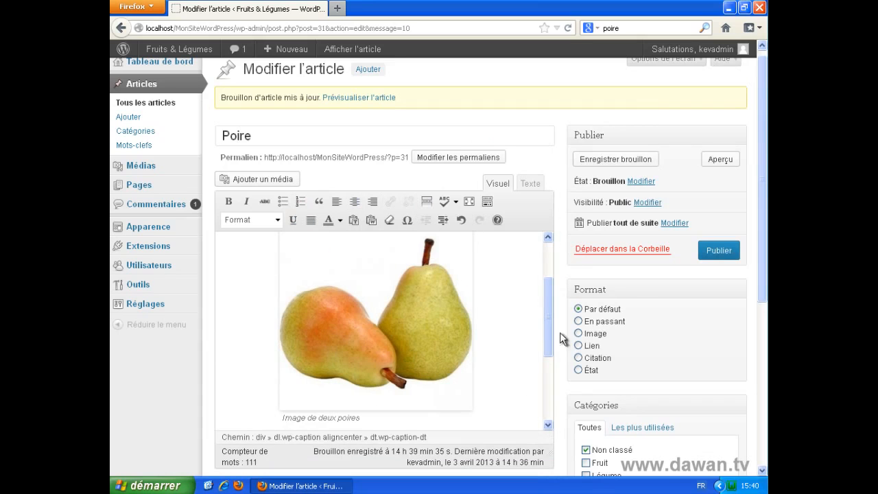
{"action": "left_click", "coordinate": [719, 251]}
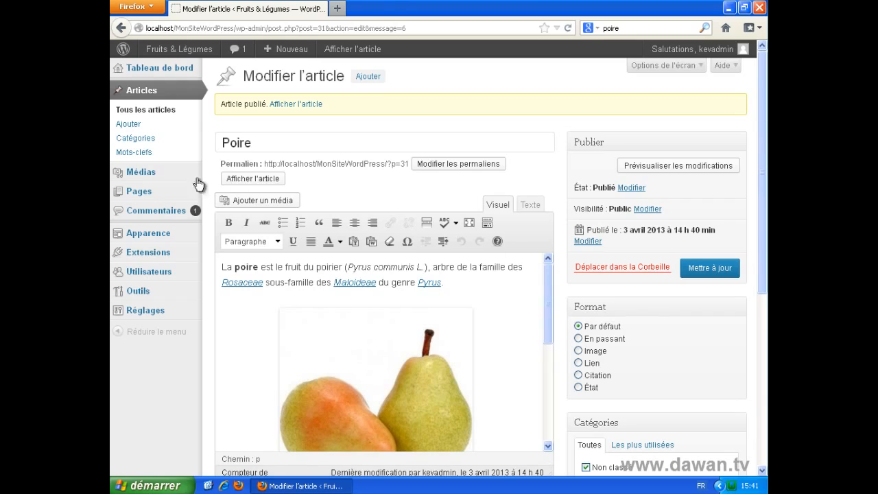
Step: Open the media library and check the pear image's author and the article it is attached to
{"action": "left_click", "coordinate": [140, 179]}
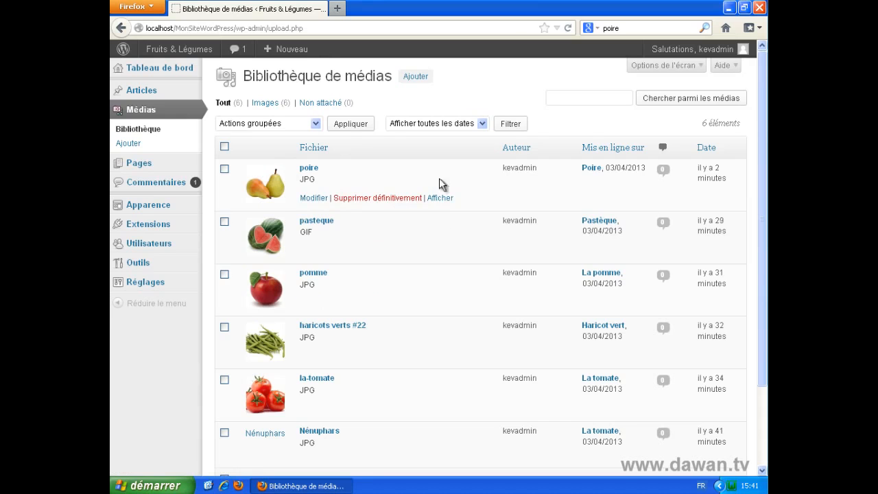
{"action": "double_click", "coordinate": [516, 171]}
{"action": "left_click_drag", "start_coordinate": [572, 167], "coordinate": [605, 174]}
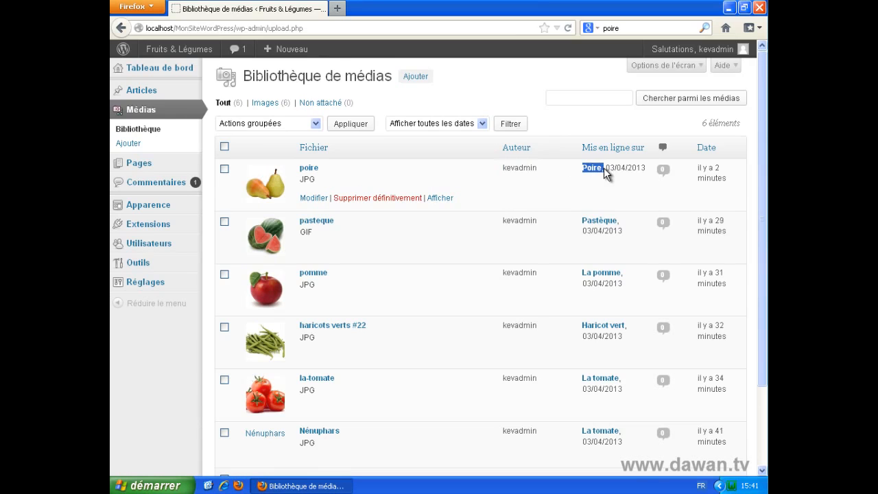
{"action": "left_click", "coordinate": [619, 174]}
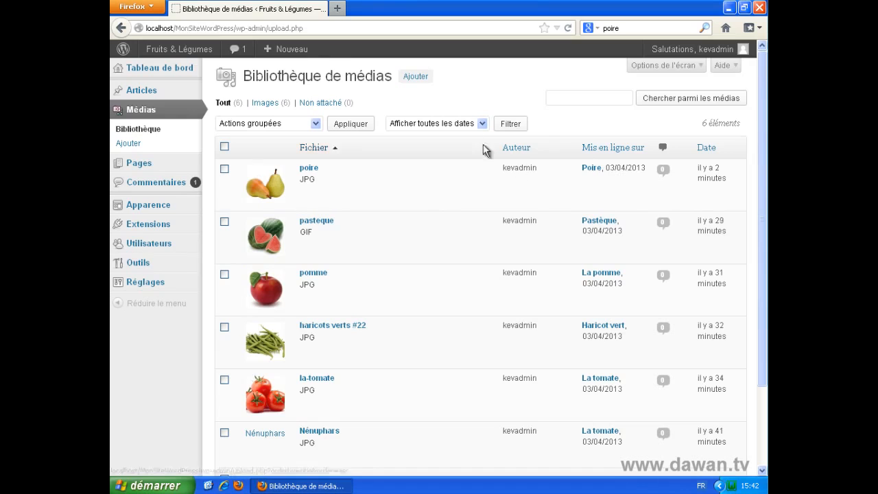
Step: Add a new media item to the library by uploading the petit-pois file from the desktop
{"action": "left_click", "coordinate": [418, 77]}
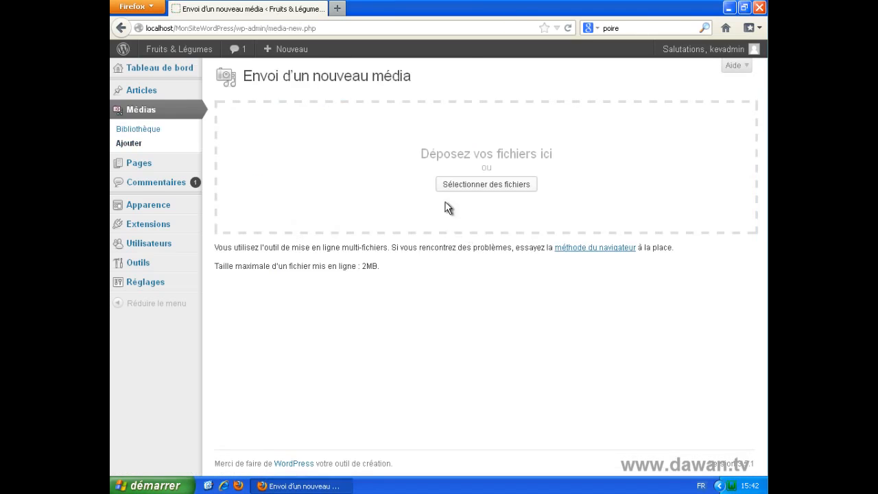
{"action": "left_click", "coordinate": [492, 184]}
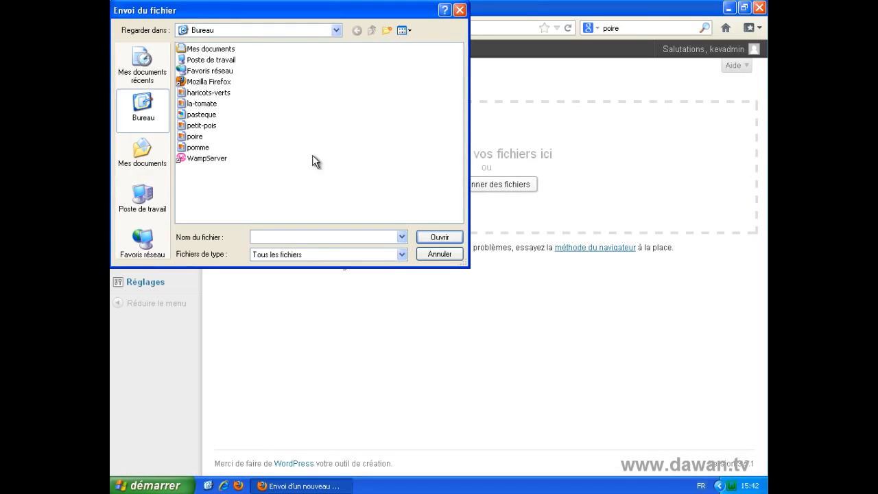
{"action": "double_click", "coordinate": [192, 125]}
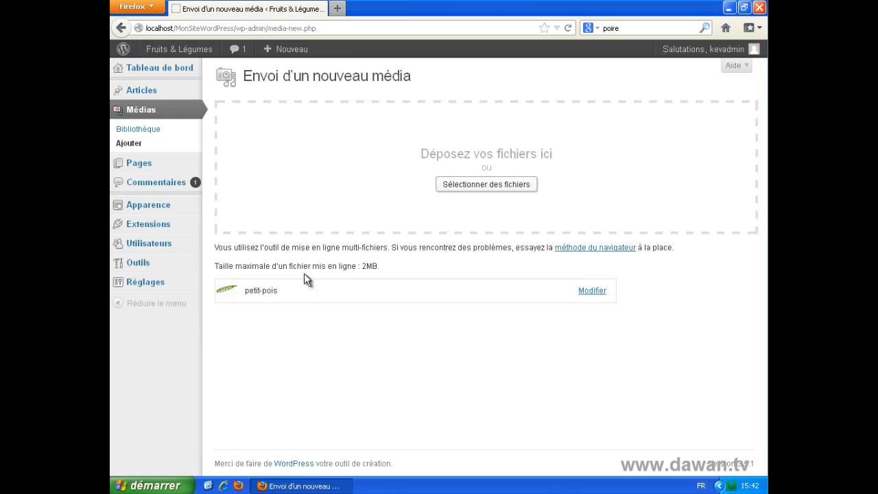
Step: Return to the media library and permanently delete the Nénuphars image
{"action": "left_click", "coordinate": [148, 127]}
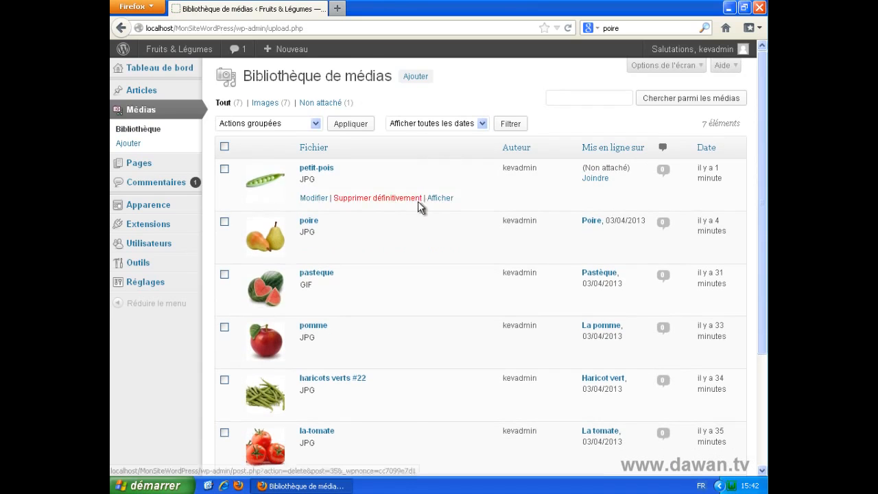
{"action": "scroll", "coordinate": [459, 234], "scroll_direction": "down", "scroll_amount": 4}
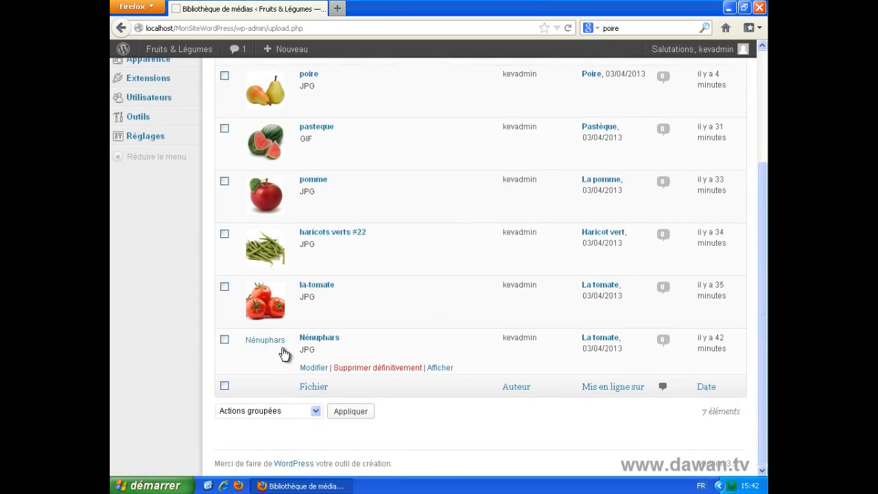
{"action": "left_click", "coordinate": [376, 368]}
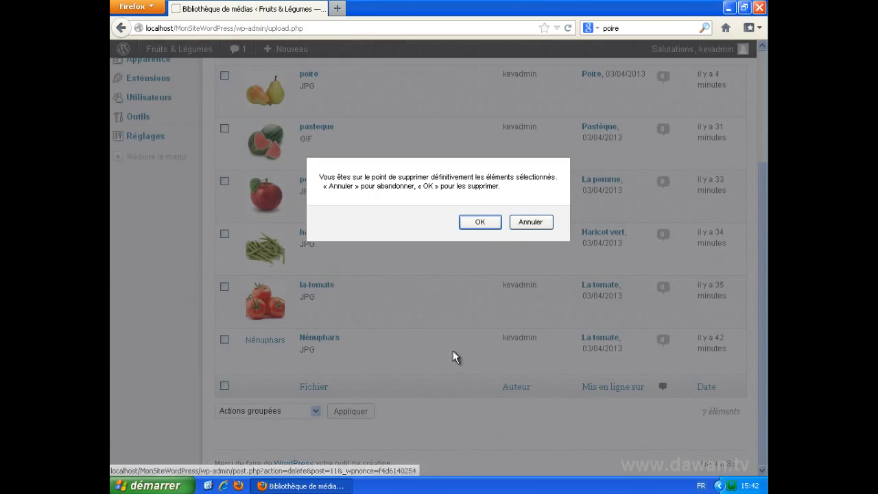
{"action": "left_click", "coordinate": [480, 221]}
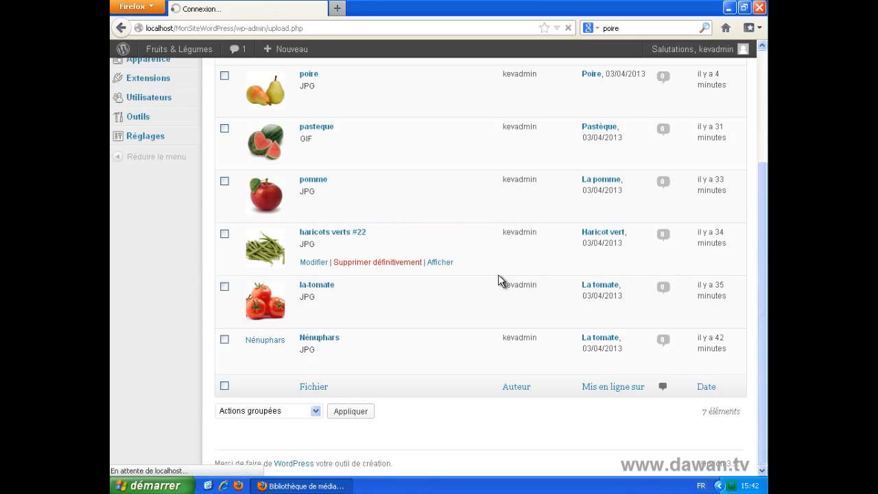